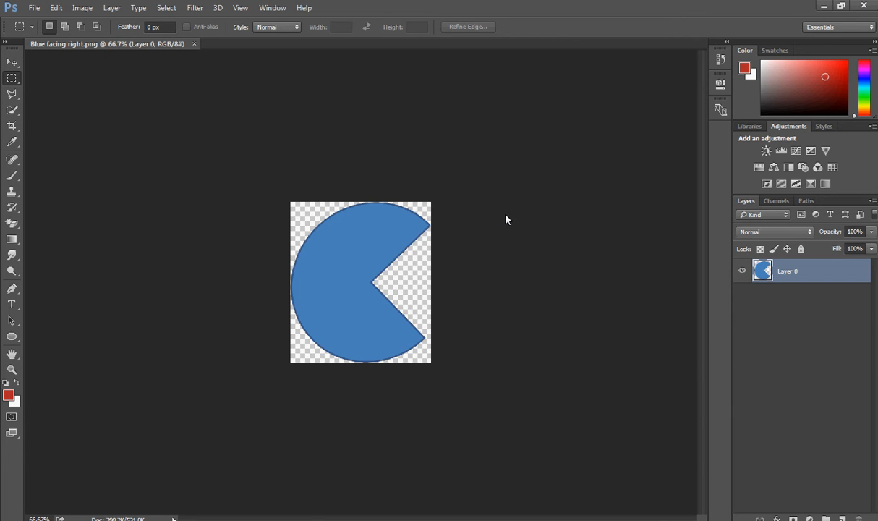
Step: Examine the individual pixels along the blue shape's upper edge at 3200% zoom, and open the Image Size settings
key("ctrl+plus")
key("ctrl+plus")
key("ctrl+plus")
key("ctrl+plus")
key("ctrl+plus")
key("ctrl+plus")
key("ctrl+plus")
key("ctrl+plus")
key("ctrl+plus")
key("ctrl+plus")
key("ctrl+plus")
key("ctrl+plus")
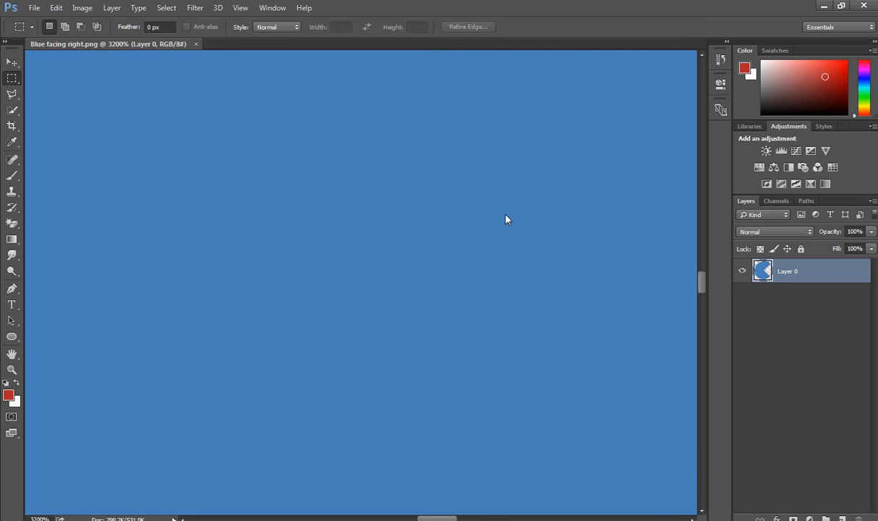
left_click(701, 54)
mouse_move(710, 110)
left_mouse_down()
mouse_move(711, 84)
mouse_move(710, 92)
left_mouse_up()
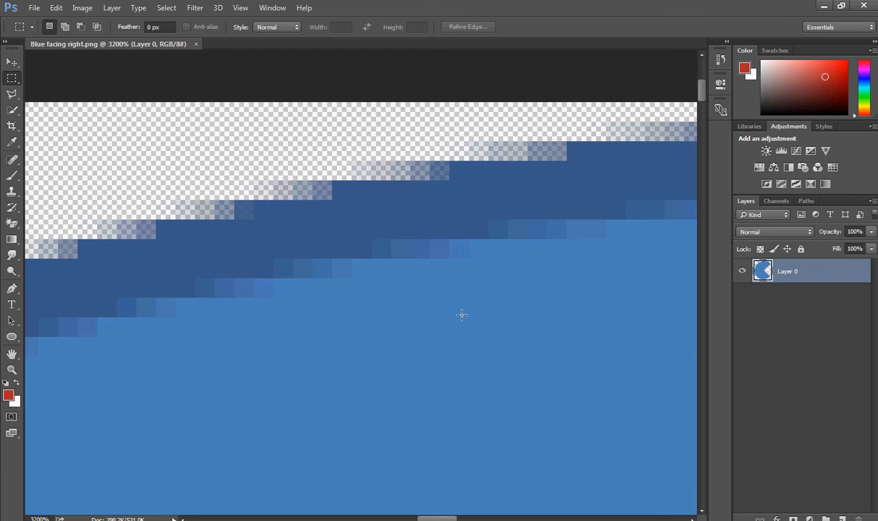
left_click(83, 8)
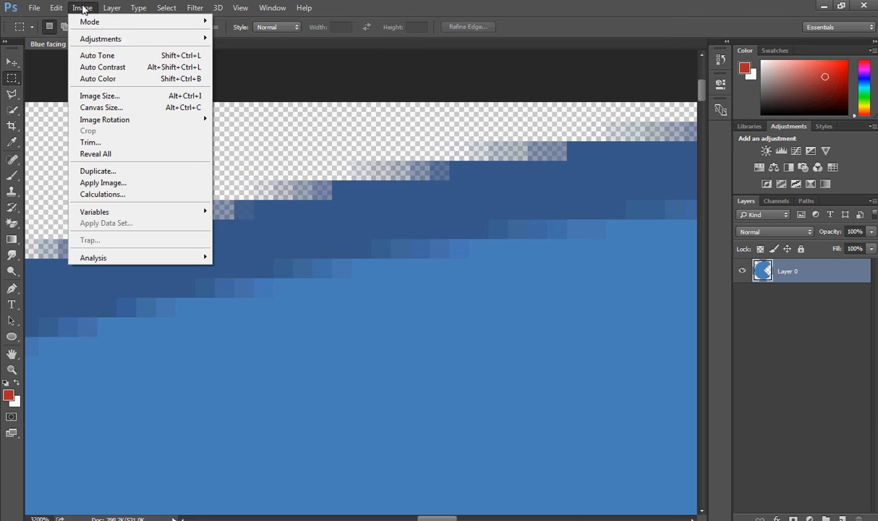
left_click(110, 95)
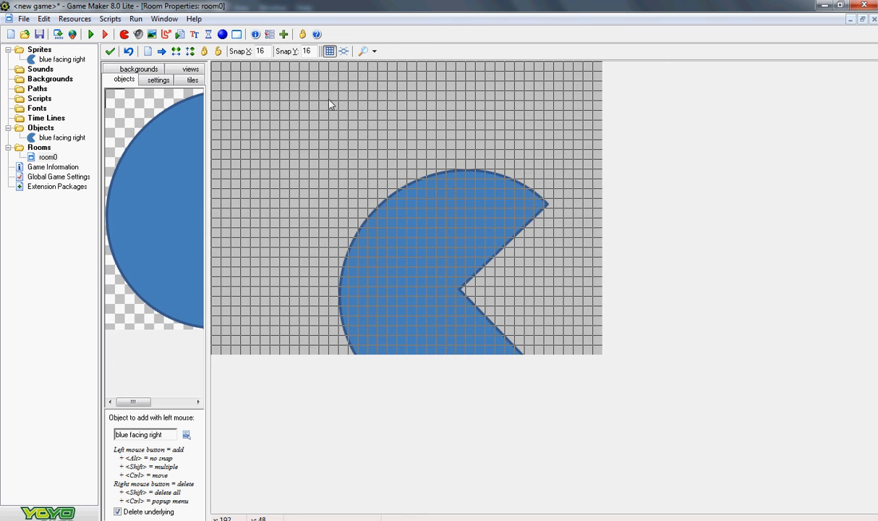
Step: Switch to Game Maker and check the horizontal and vertical grid snap settings of room0
double_click(269, 50)
double_click(306, 51)
Step: Open the "blue facing right" sprite's image for editing in the Sprite Editor
left_click(54, 60)
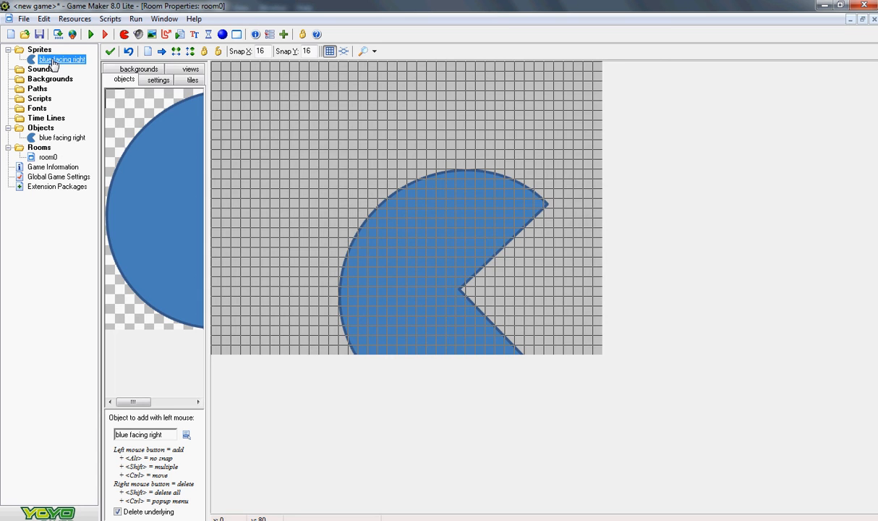
double_click(53, 62)
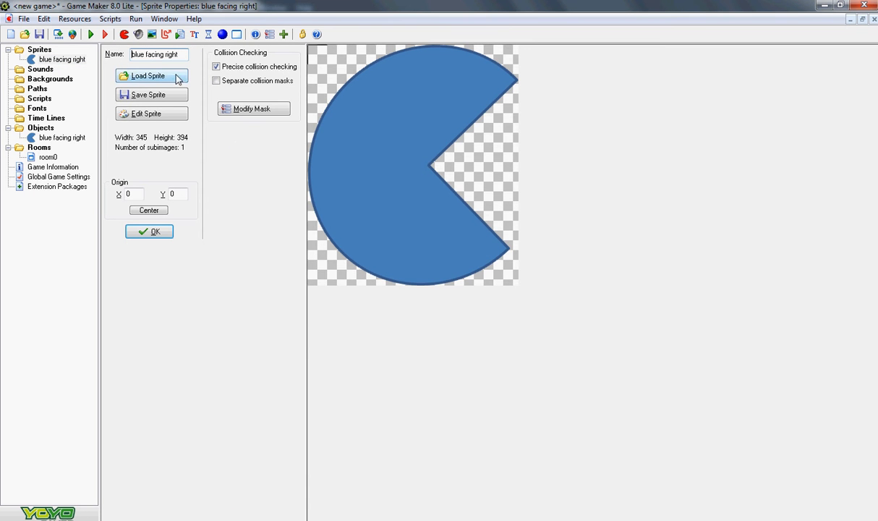
left_click(162, 114)
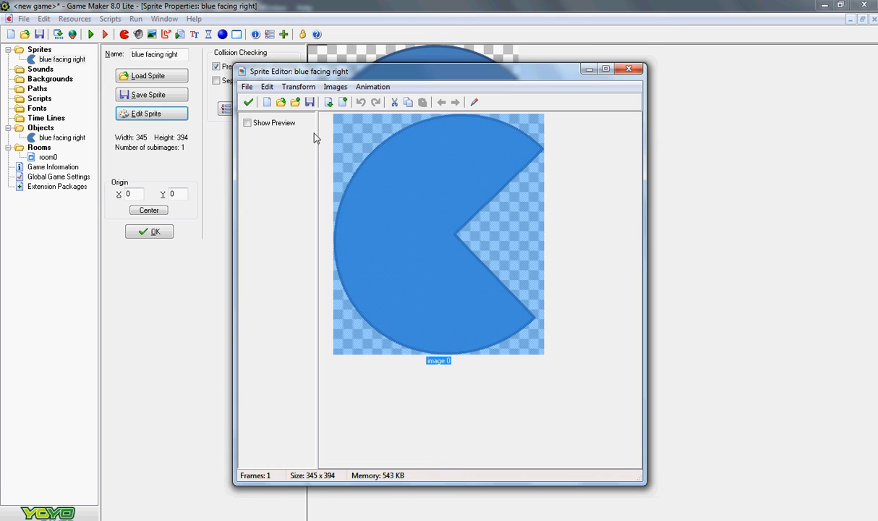
Step: Stretch the sprite to 32 x 32 pixels without keeping the aspect ratio, at Excellent quality, and accept the changed sprite
left_click(298, 87)
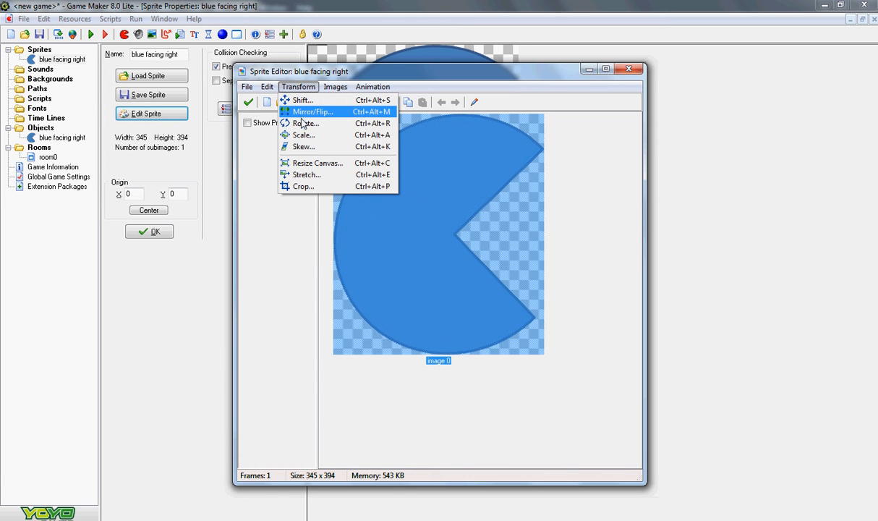
left_click(305, 175)
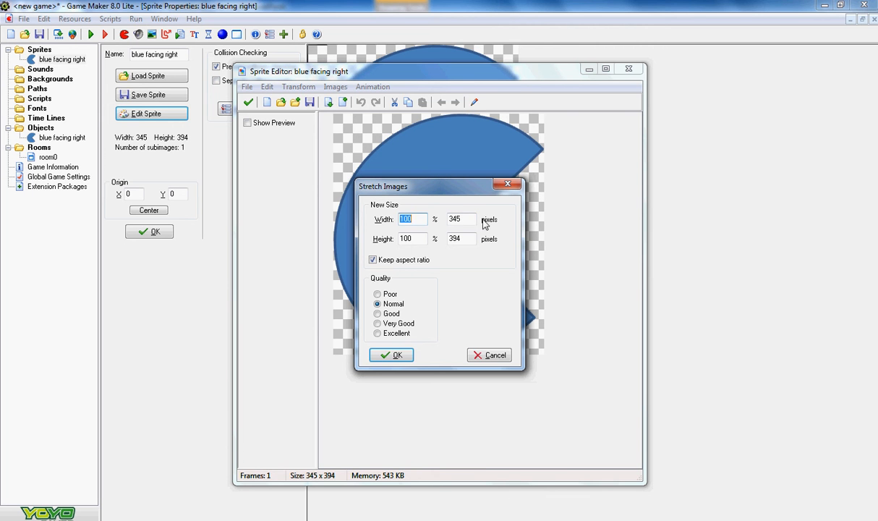
key("Tab")
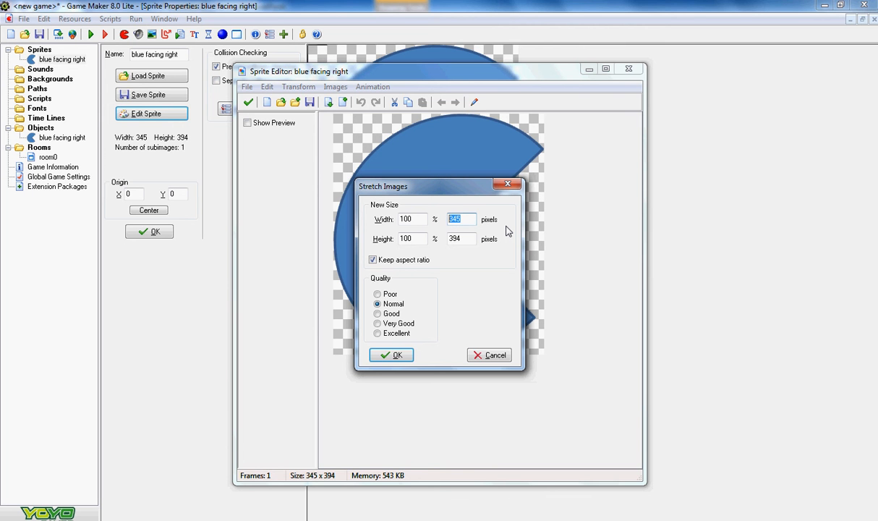
type("32")
left_click(373, 259)
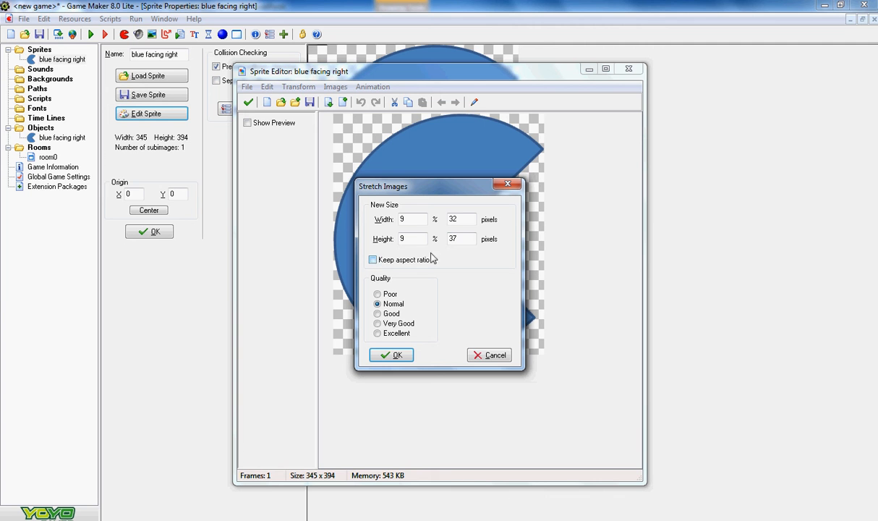
key("shift+Tab")
type("32")
left_click(377, 334)
left_click(396, 355)
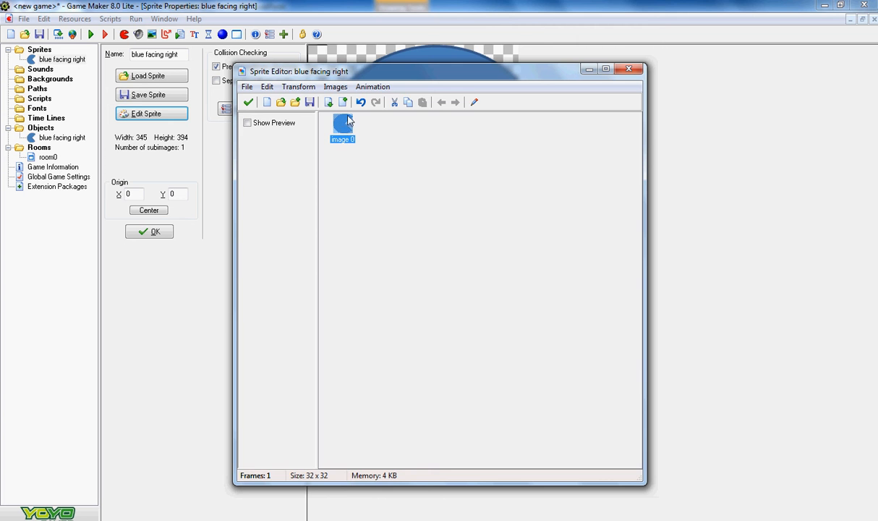
left_click(245, 101)
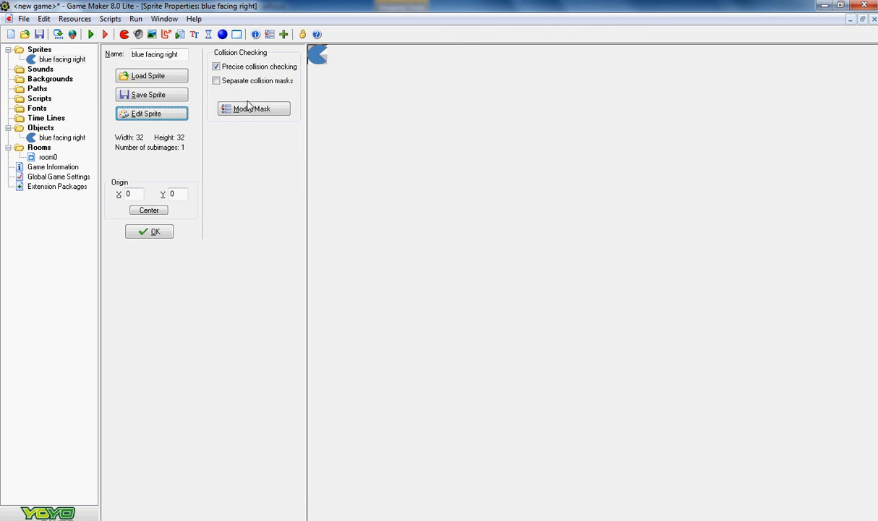
left_click(153, 232)
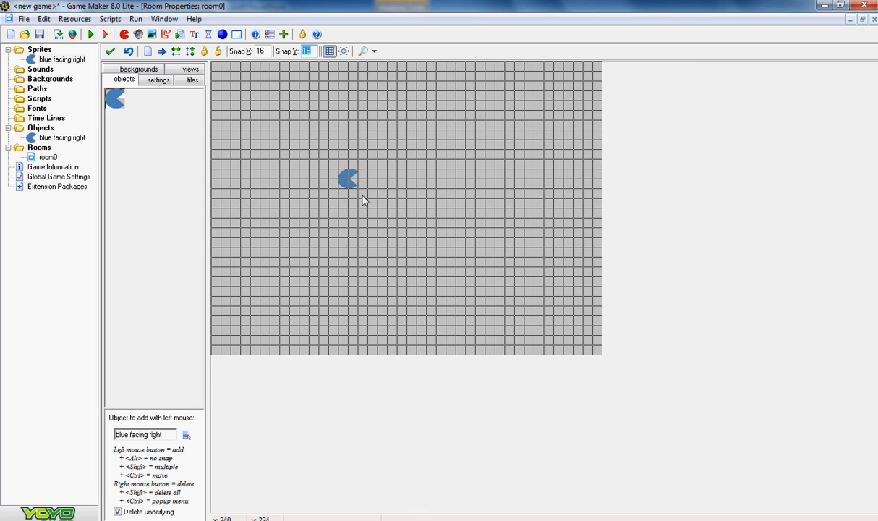